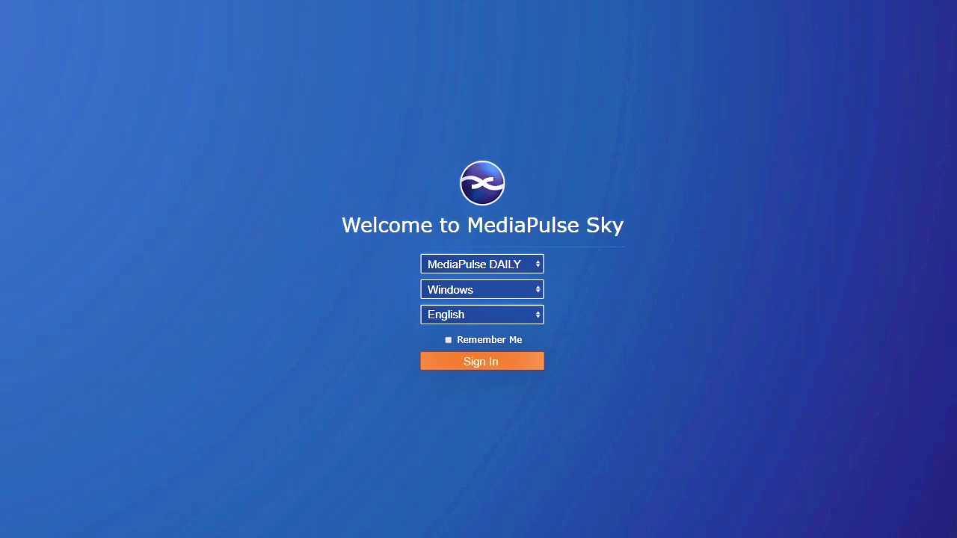
# Sign in and zoom the timeline out to span Monday, April 20 through Sunday, April 26, 2020.
pyautogui.click(499, 369)
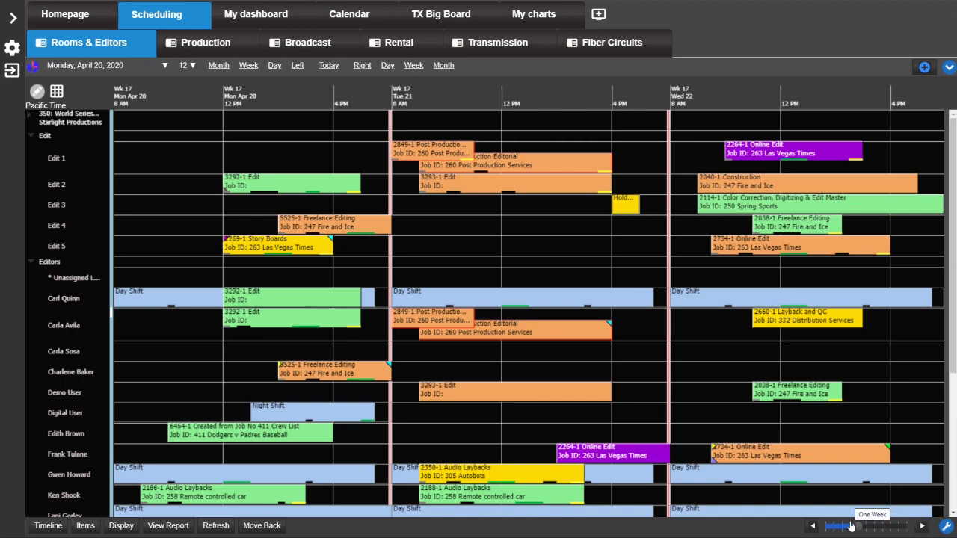
pyautogui.moveTo(850, 525); pyautogui.dragTo(779, 530)
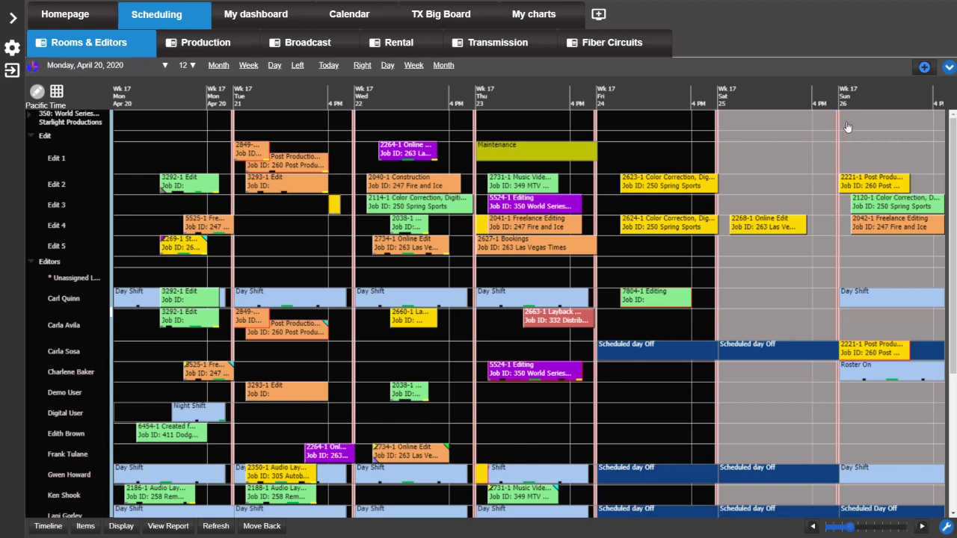
# Keep white as the Level 1 colour in the schedule palette and save the display settings.
pyautogui.click(948, 69)
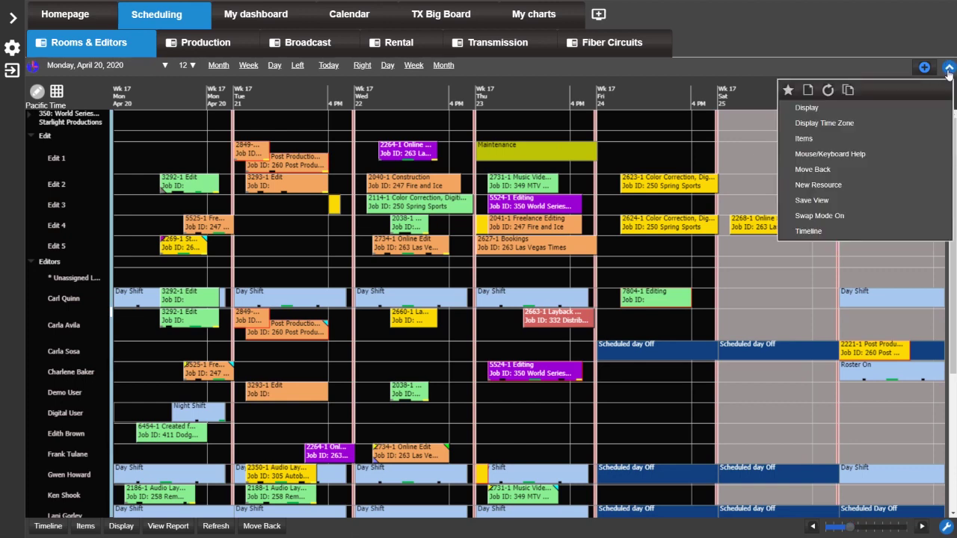
pyautogui.click(827, 107)
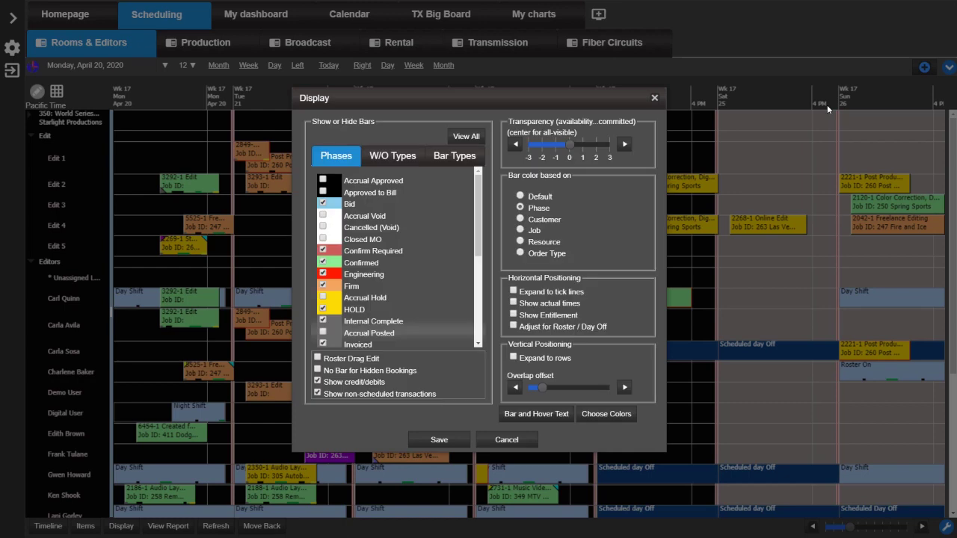
pyautogui.click(612, 414)
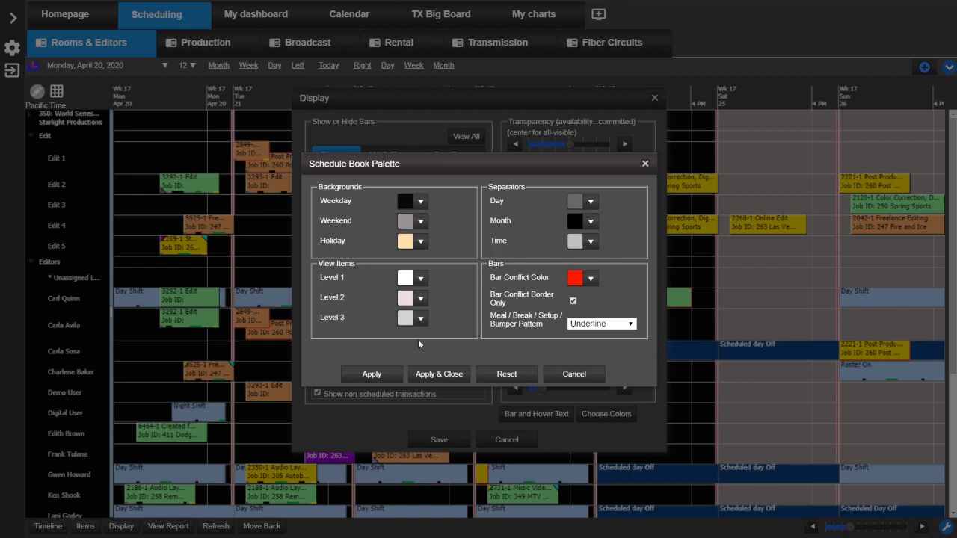
pyautogui.click(420, 278)
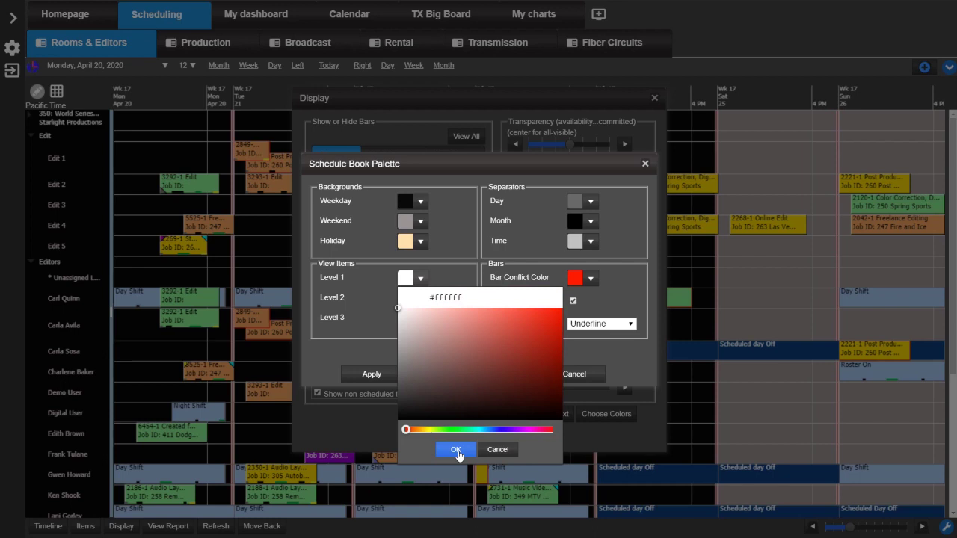
pyautogui.click(455, 449)
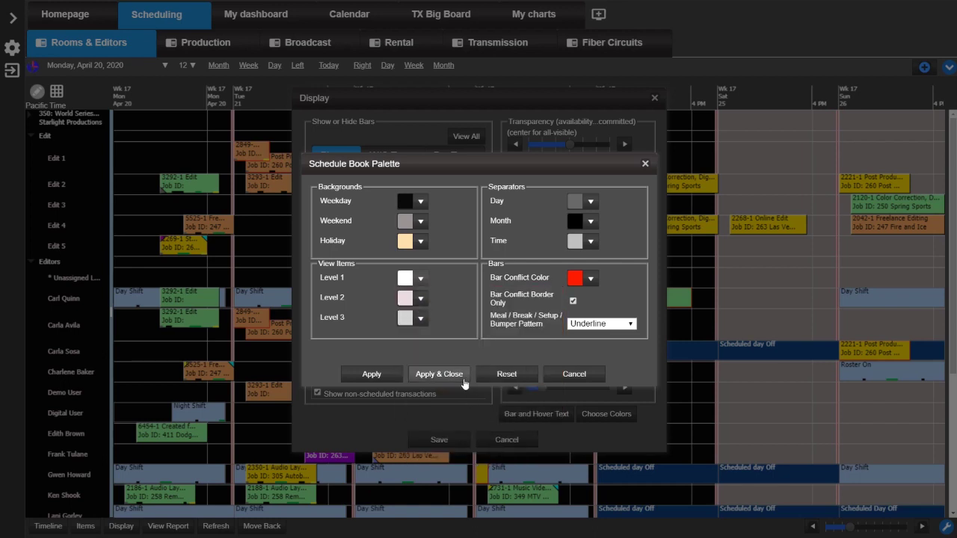
pyautogui.click(460, 375)
pyautogui.click(461, 438)
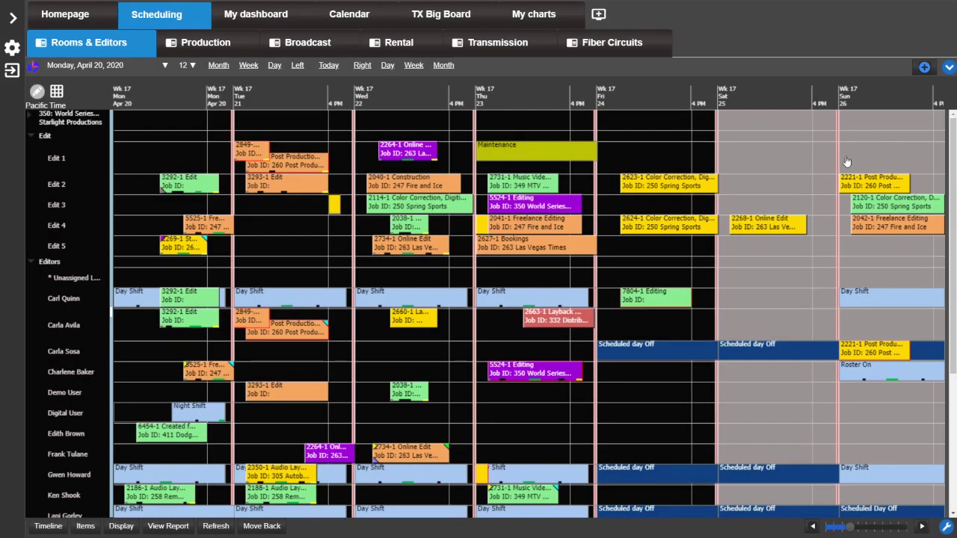
# Save the current layout as the shared view 'Rooms & Editors'.
pyautogui.click(948, 67)
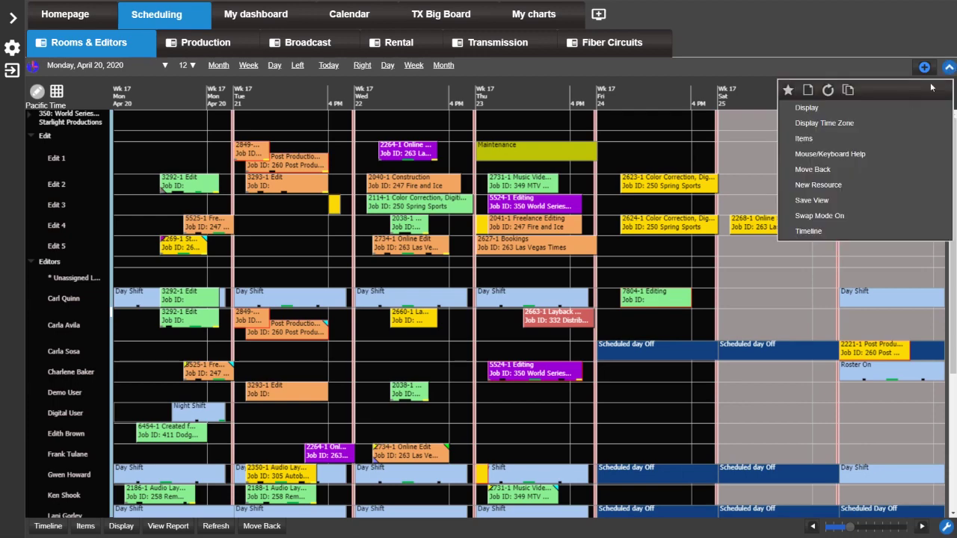
pyautogui.click(846, 202)
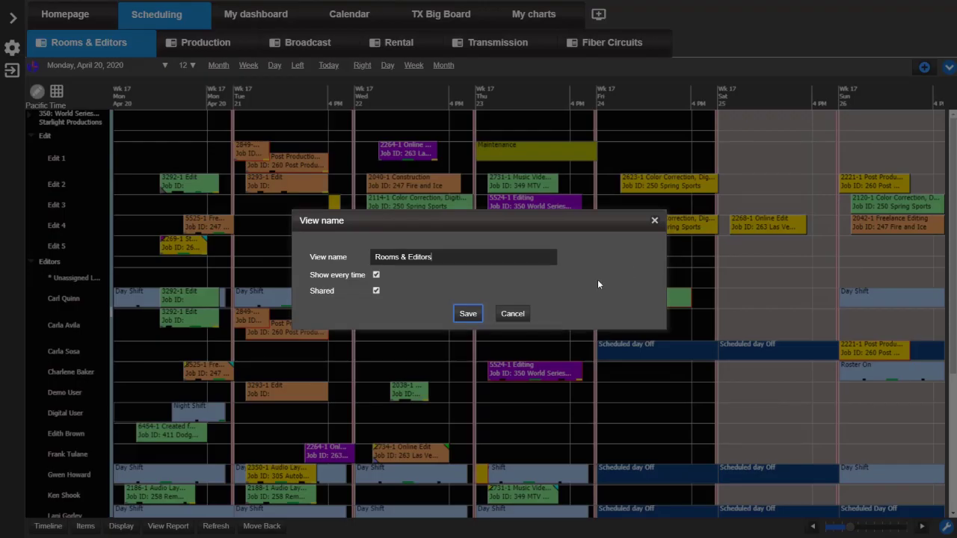
pyautogui.click(468, 313)
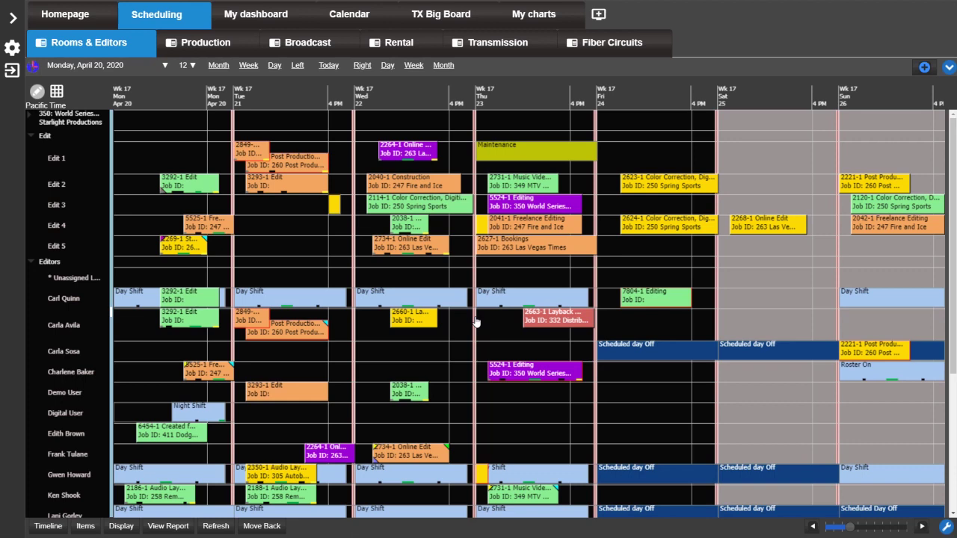
# Enlarge the Edit 1–5 room rows so each booking shows its Company Name line.
pyautogui.click(29, 137)
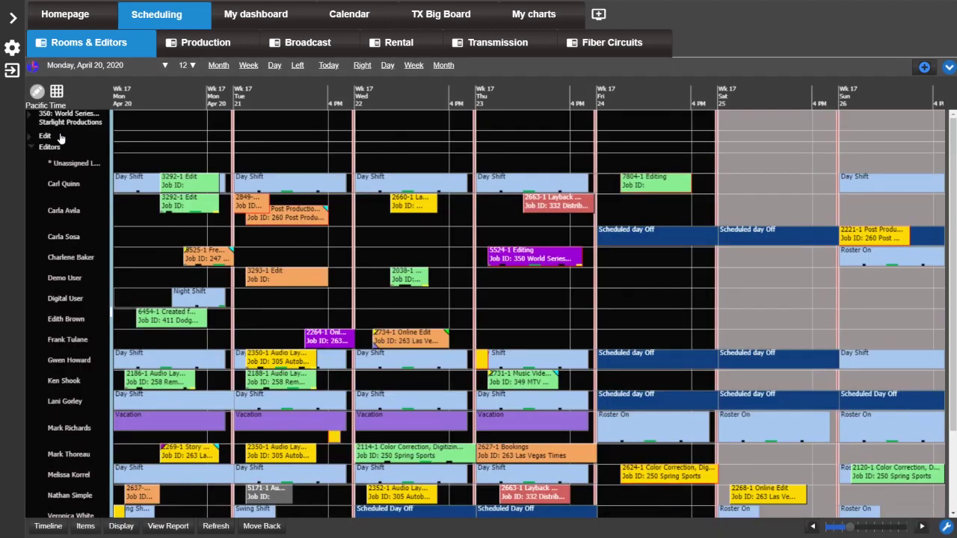
pyautogui.click(60, 136)
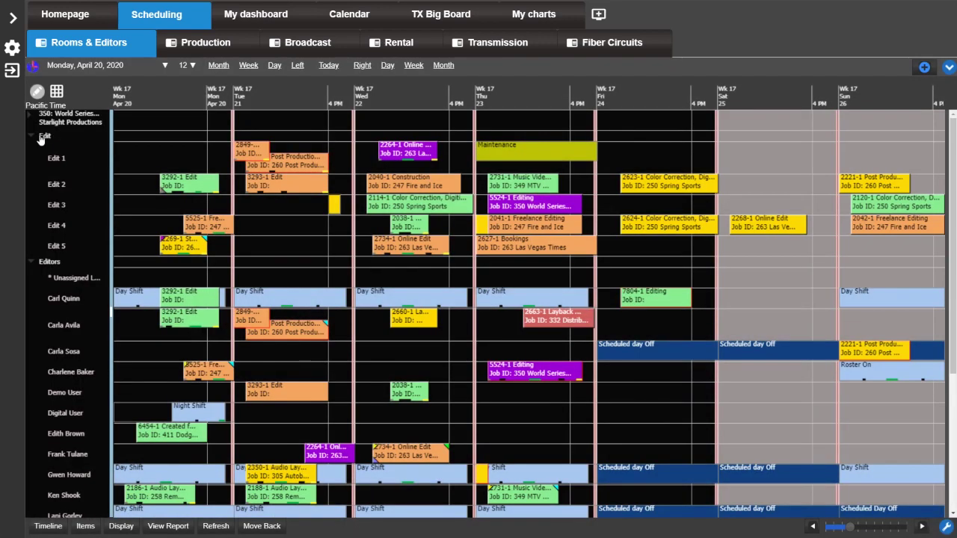
pyautogui.moveTo(41, 138)
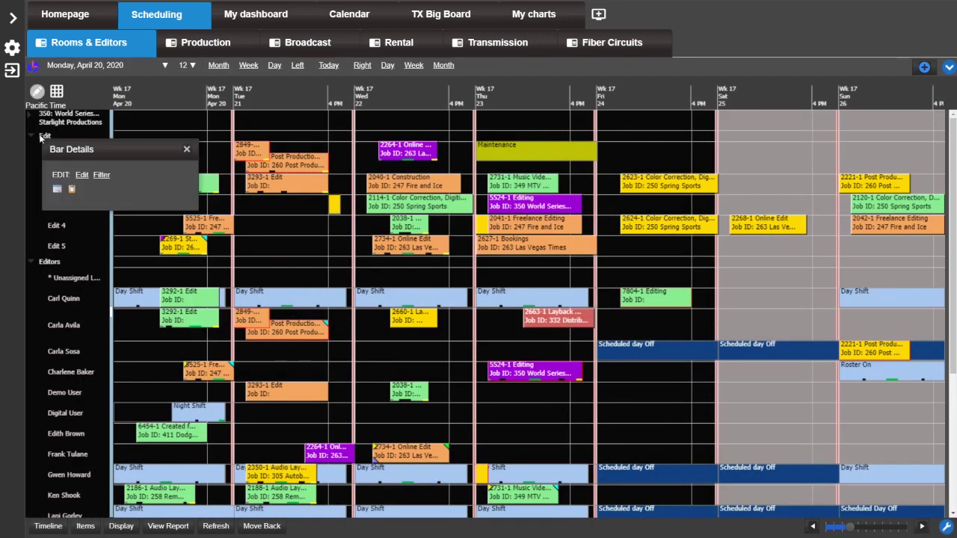
pyautogui.click(188, 150)
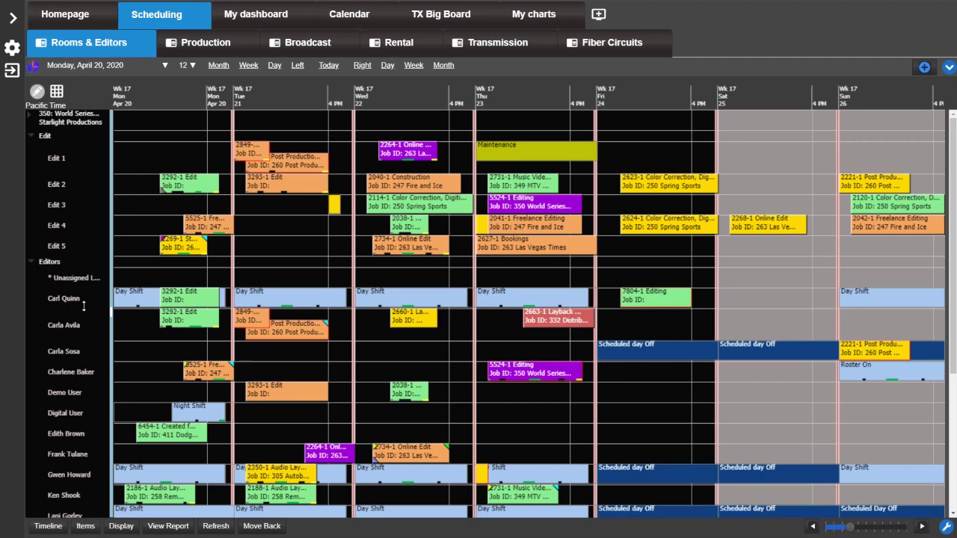
pyautogui.moveTo(83, 306); pyautogui.dragTo(83, 320)
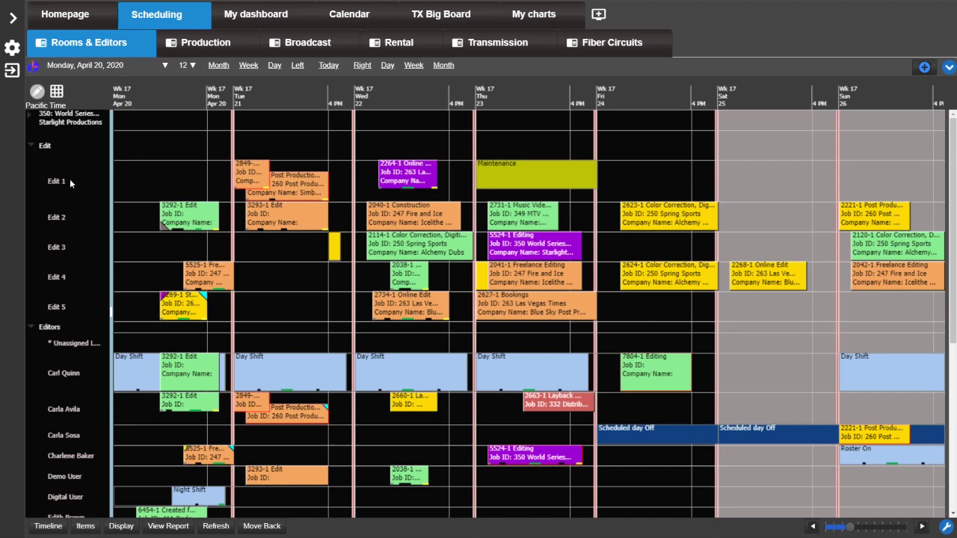
# Select Edit 4 plus the first, second and fourth editors as the working resources.
pyautogui.click(70, 181)
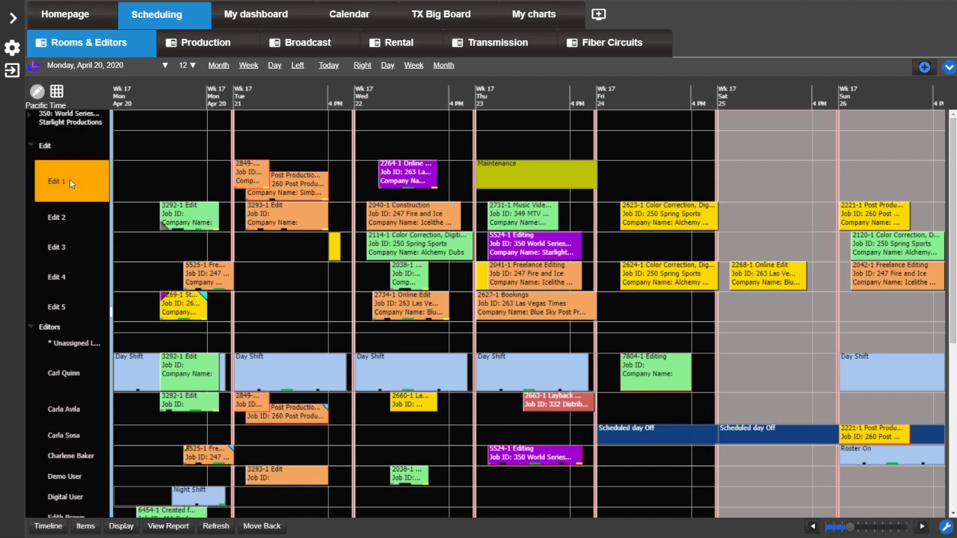
pyautogui.click(38, 217)
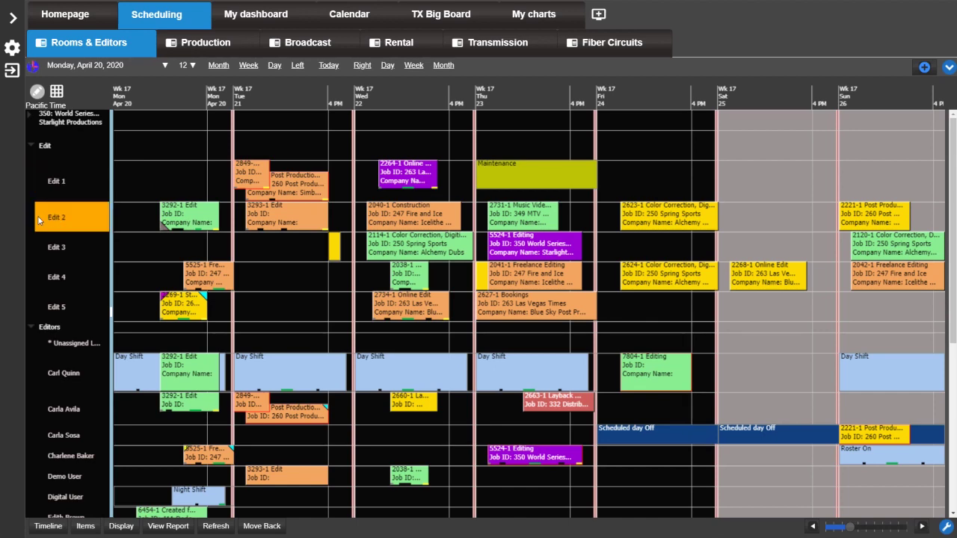
pyautogui.click(92, 373)
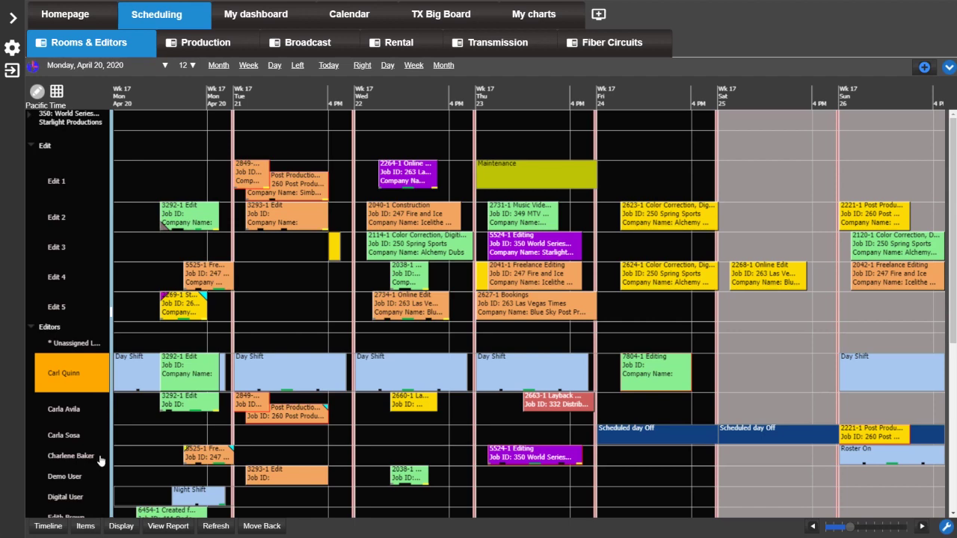
pyautogui.keyDown('shift'); pyautogui.click(100, 459); pyautogui.keyUp('shift')
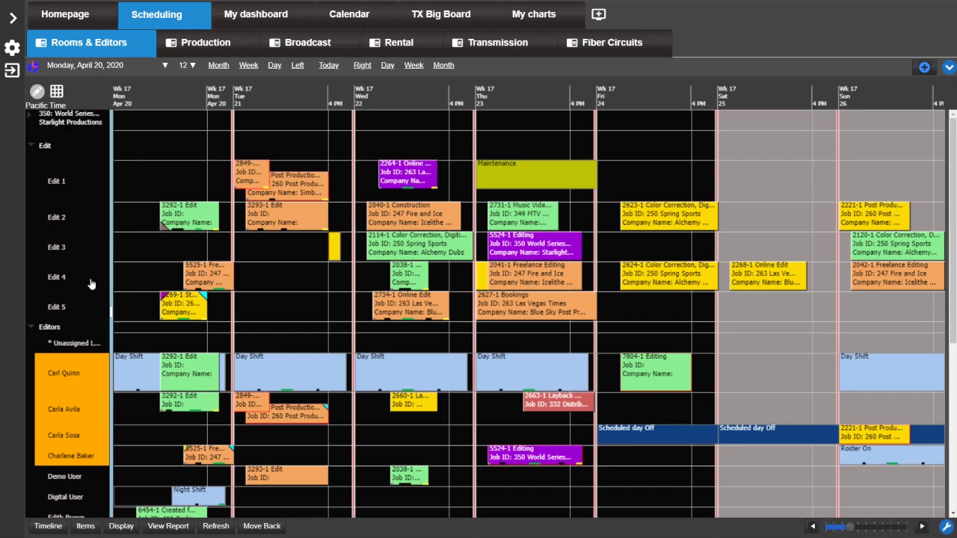
pyautogui.keyDown('ctrl'); pyautogui.click(90, 283); pyautogui.keyUp('ctrl')
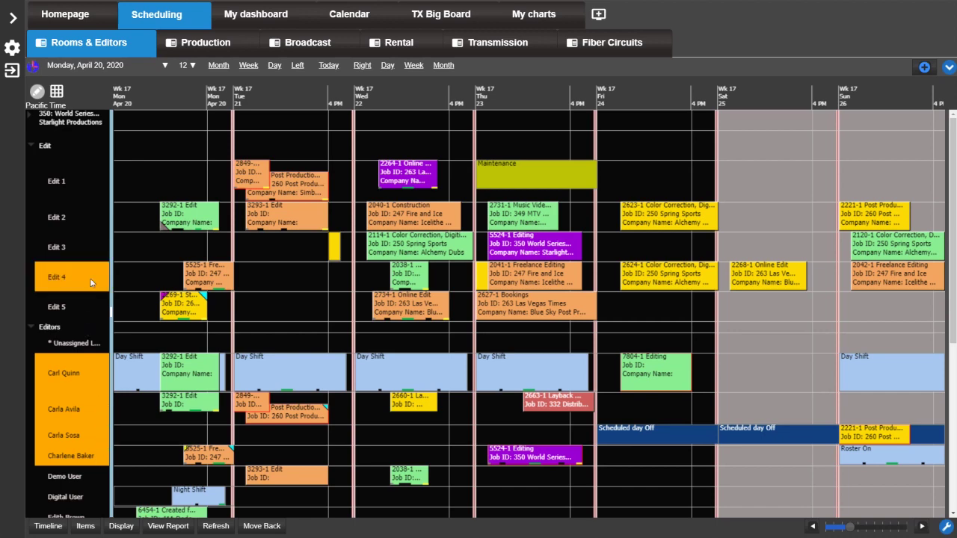
pyautogui.keyDown('ctrl'); pyautogui.click(91, 438); pyautogui.keyUp('ctrl')
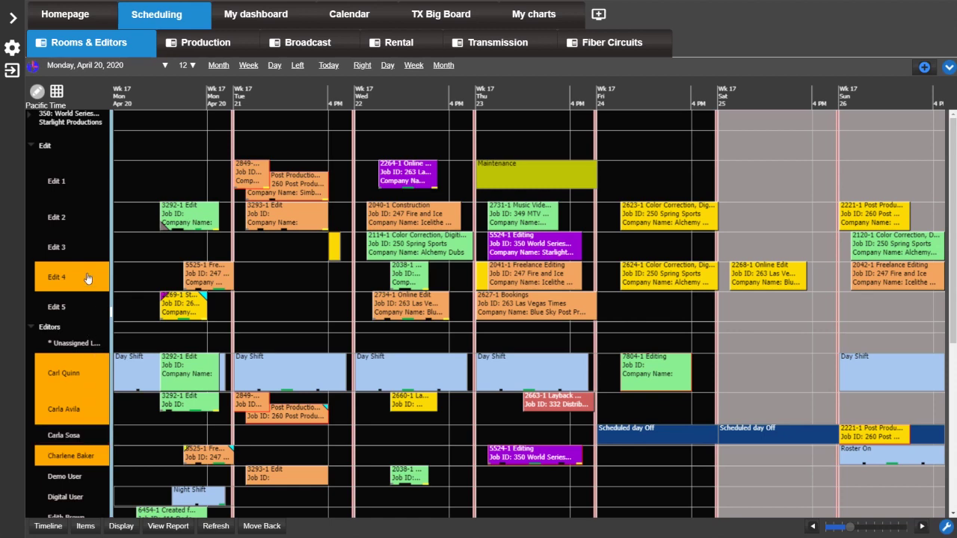
# Deselect the first editor in Calendar view, then show the timeline from Friday, March 20, 2020.
pyautogui.click(57, 93)
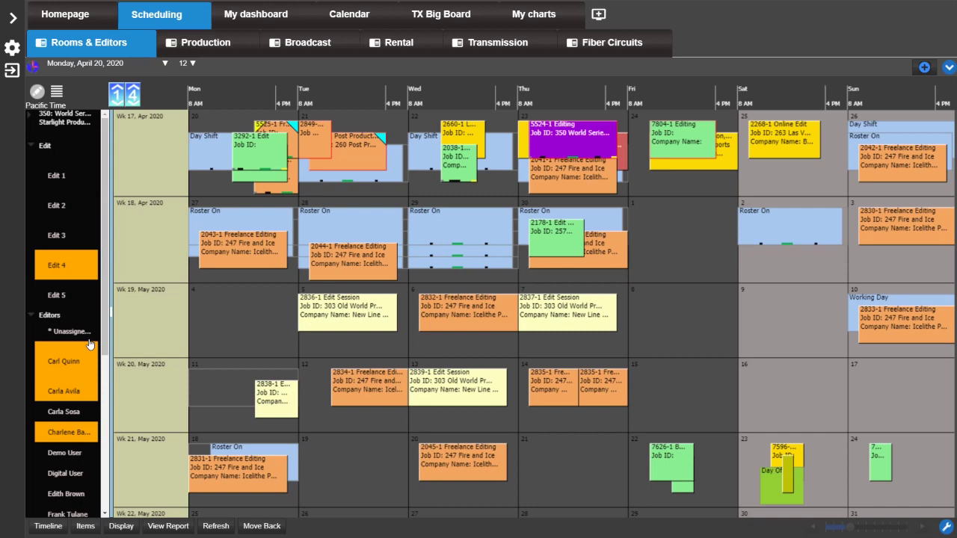
pyautogui.click(88, 353)
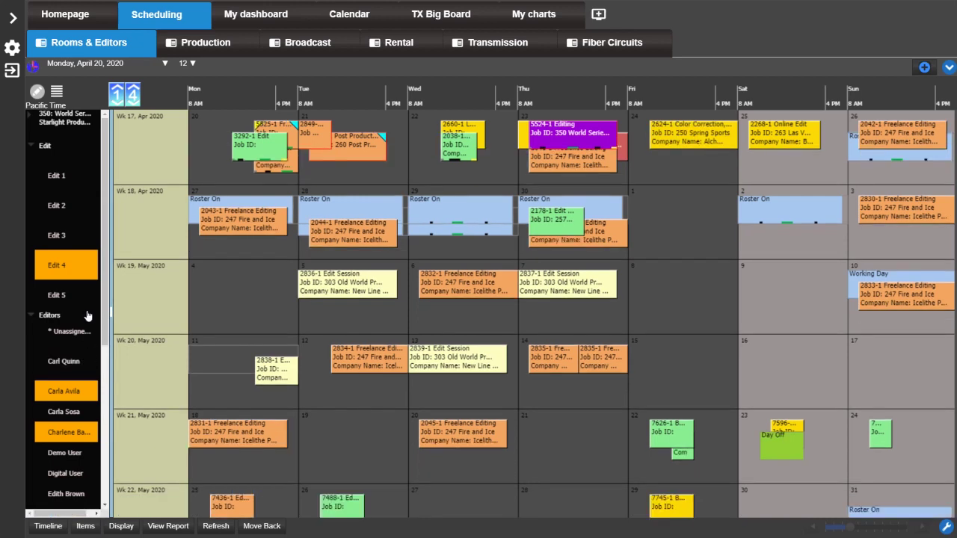
pyautogui.click(58, 92)
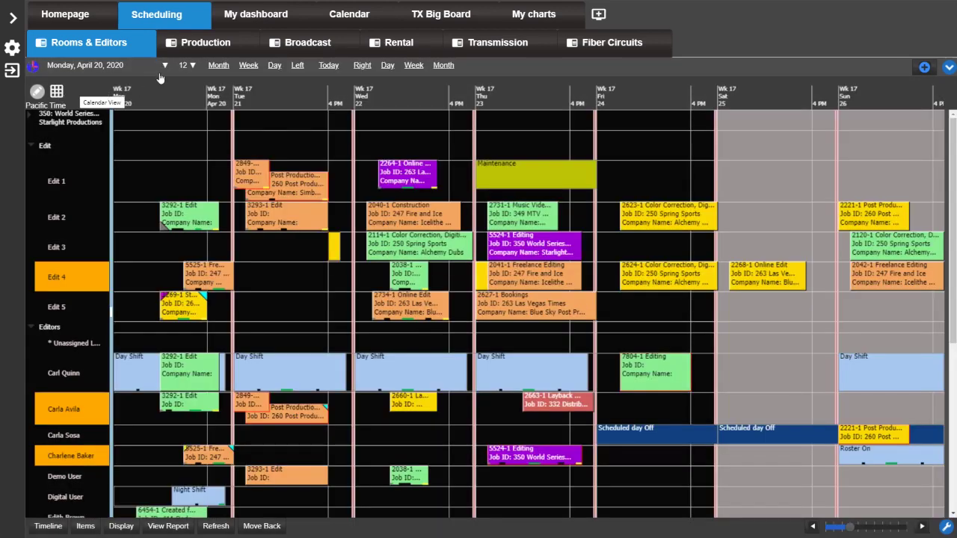
pyautogui.click(219, 66)
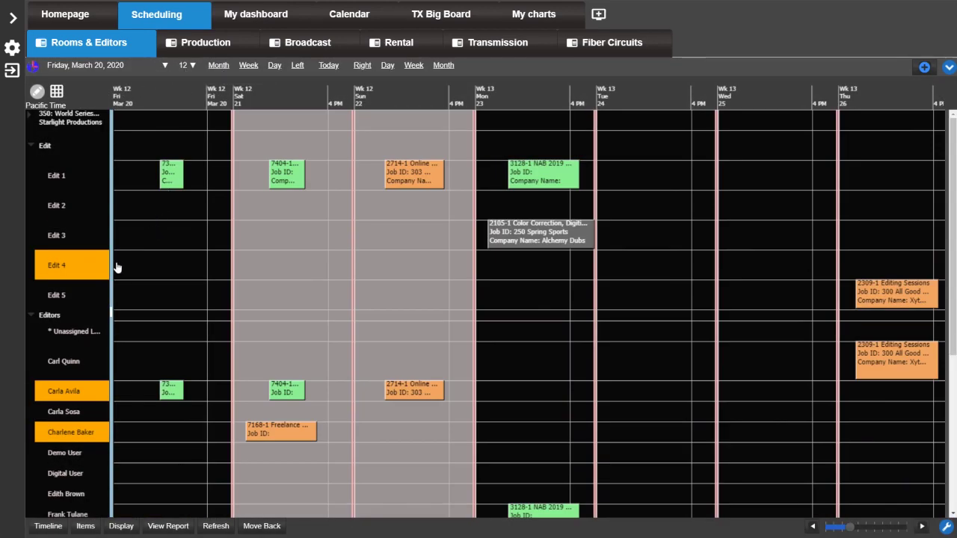
# Create 'demo' bookings on Edit 4 for Mar 20, Mon 23 and Tue 24.
pyautogui.moveTo(127, 263); pyautogui.dragTo(145, 265)
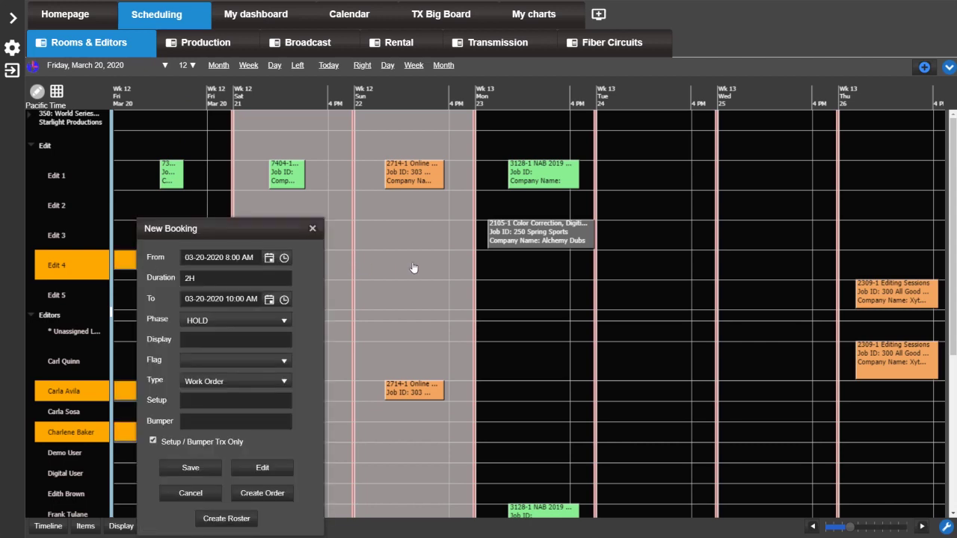
pyautogui.moveTo(483, 267); pyautogui.dragTo(541, 276)
pyautogui.moveTo(647, 267); pyautogui.dragTo(668, 267)
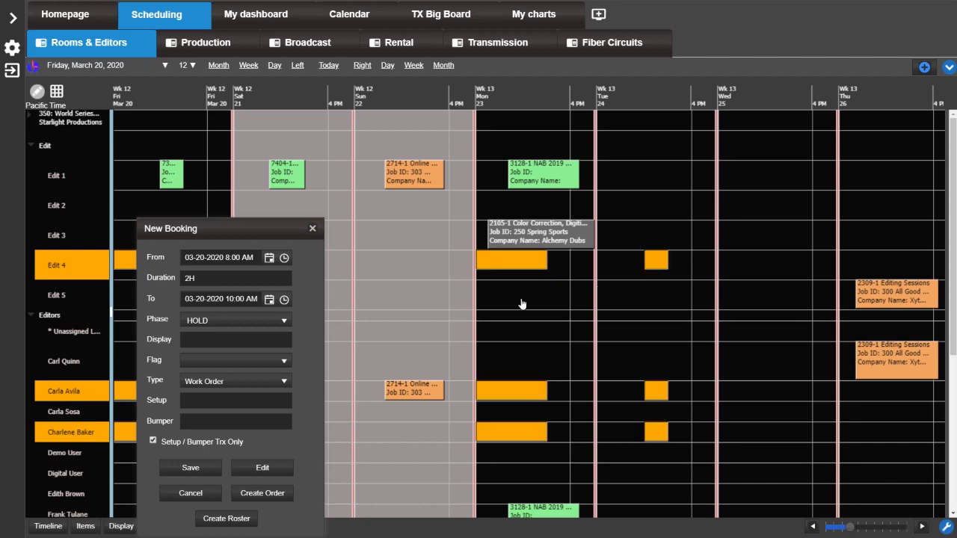
pyautogui.click(237, 341)
pyautogui.write('demo')
pyautogui.click(202, 469)
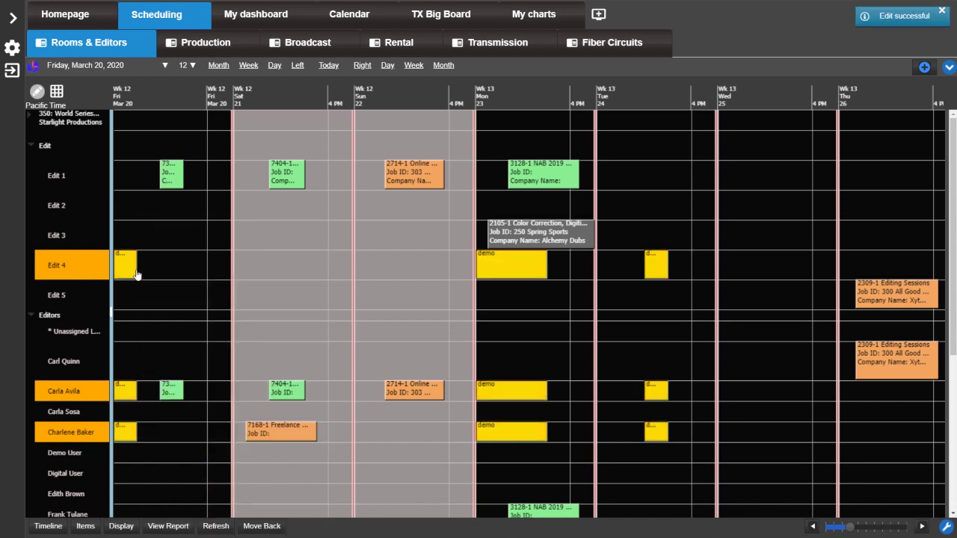
# Save order 7404-1's Edit 3 booking for Saturday, March 21, 11:00 AM–2:00 PM.
pyautogui.click(163, 275)
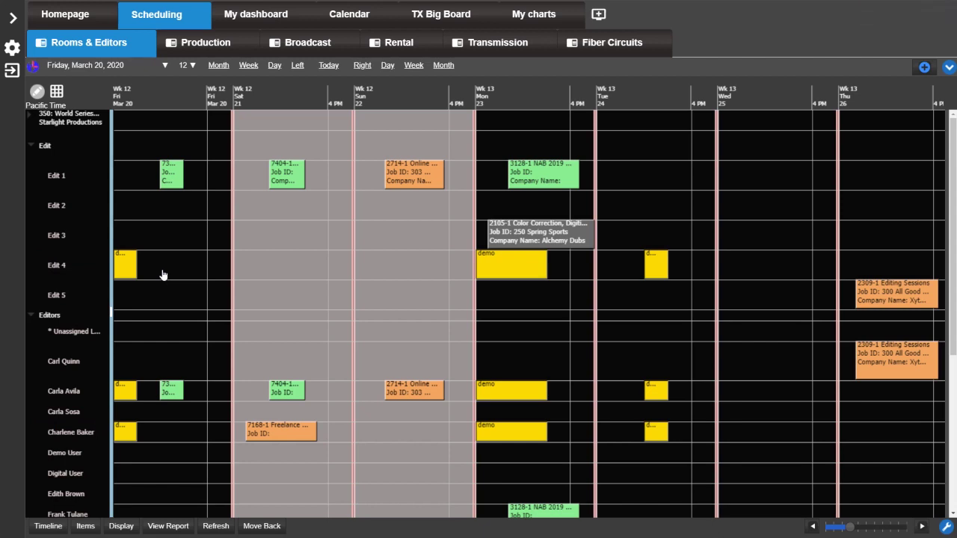
pyautogui.doubleClick(297, 179)
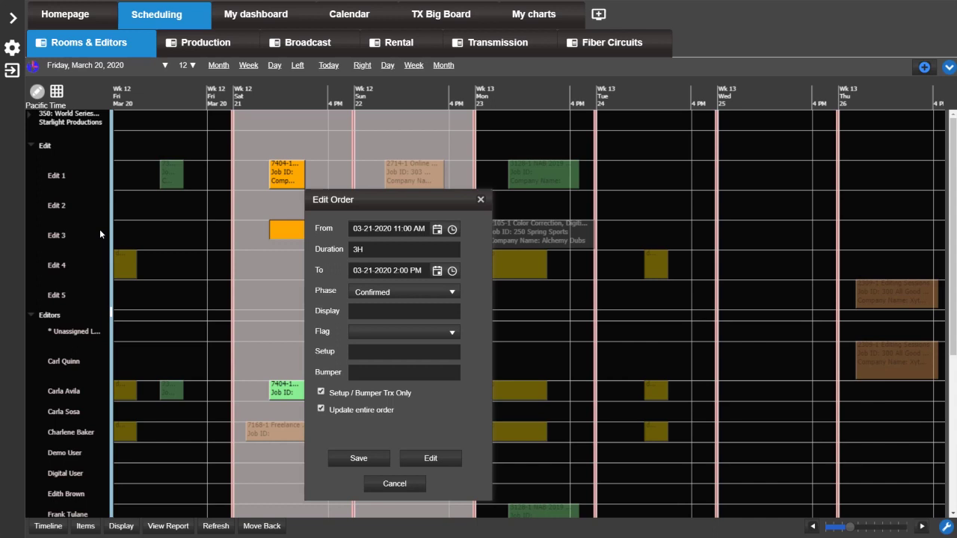
pyautogui.click(351, 458)
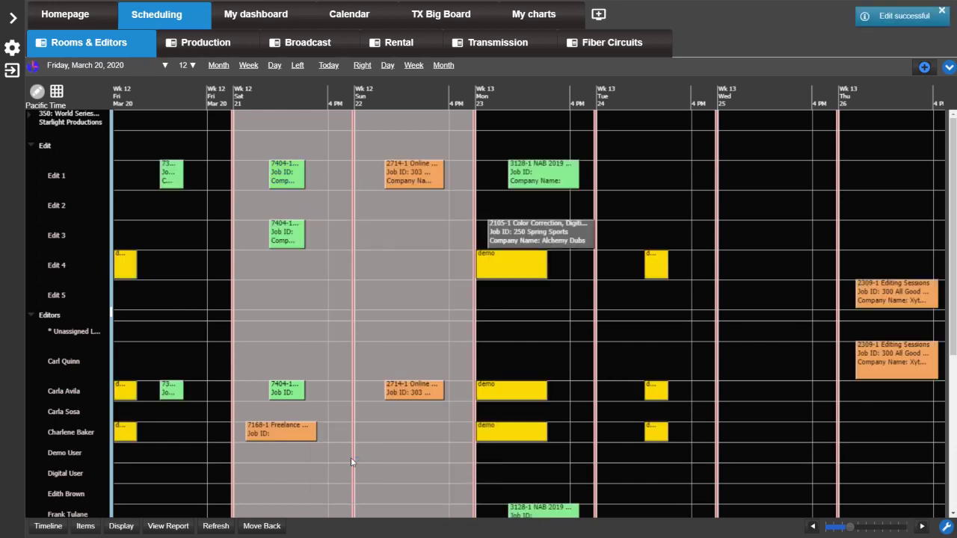
# Delete order 7404-1's Edit 3 booking and move the timeline forward to Monday, April 20, 2020.
pyautogui.rightClick(298, 247)
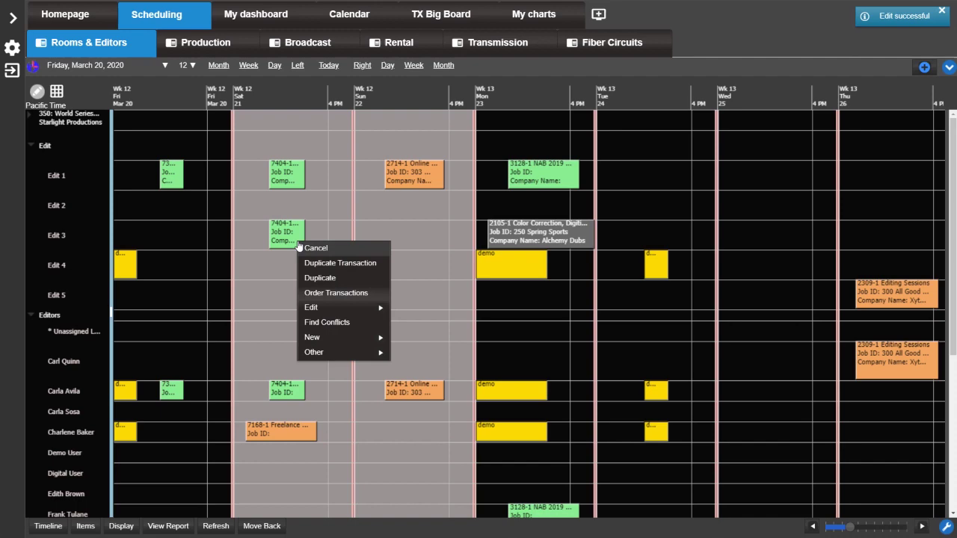
pyautogui.moveTo(331, 309)
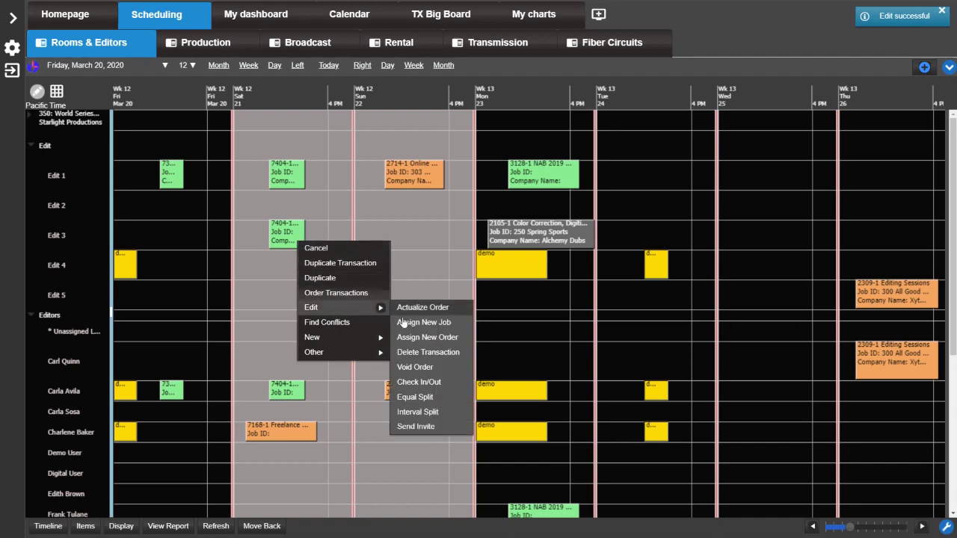
pyautogui.click(439, 352)
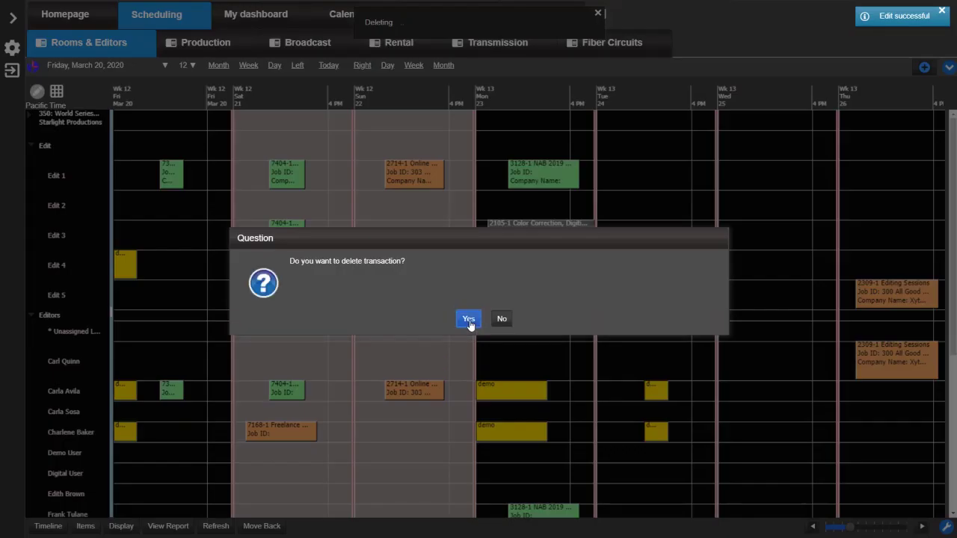
pyautogui.click(469, 319)
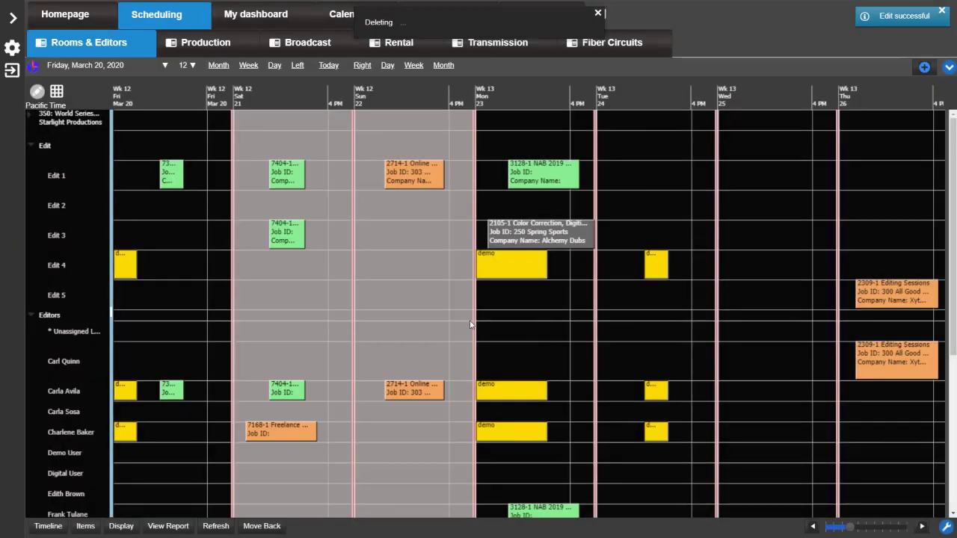
pyautogui.click(443, 65)
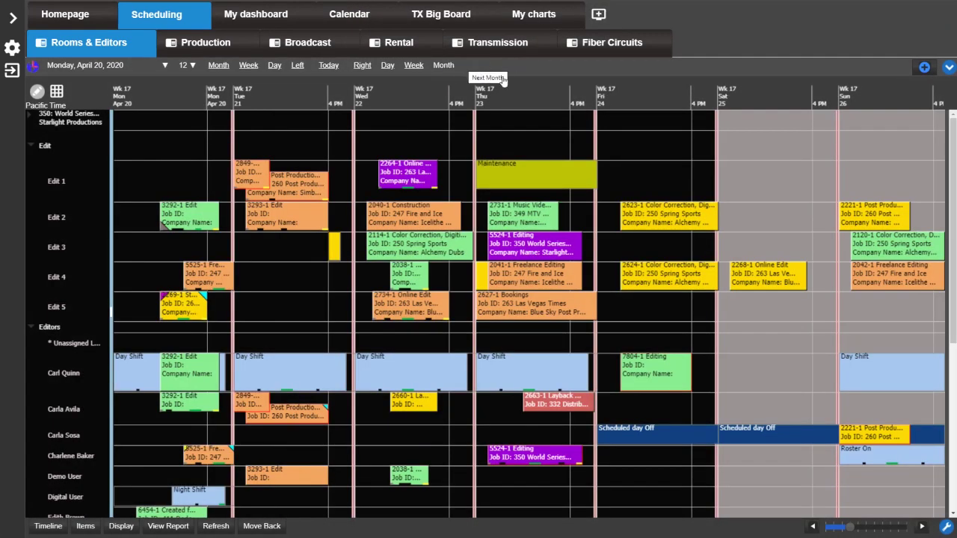
pyautogui.doubleClick(213, 209)
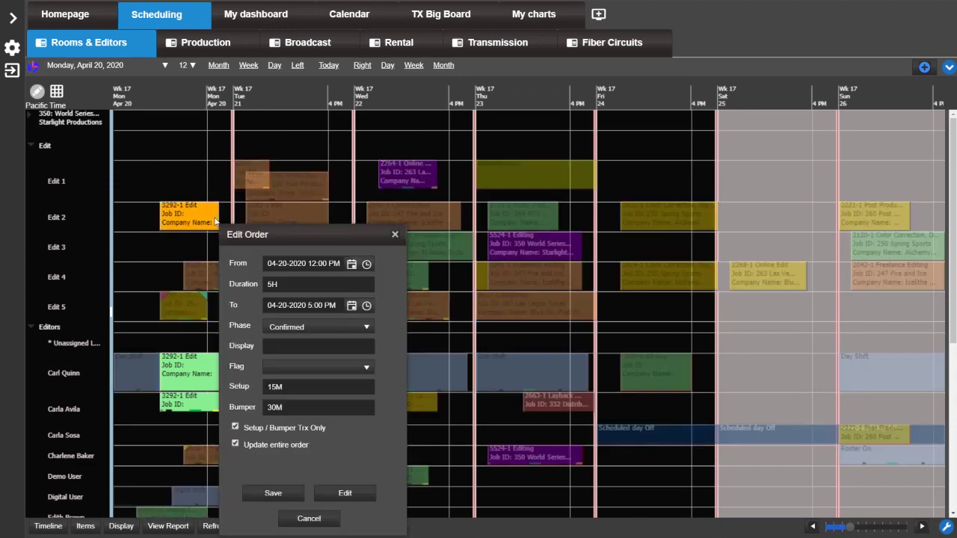
pyautogui.keyDown('shift'); pyautogui.click(901, 222); pyautogui.keyUp('shift')
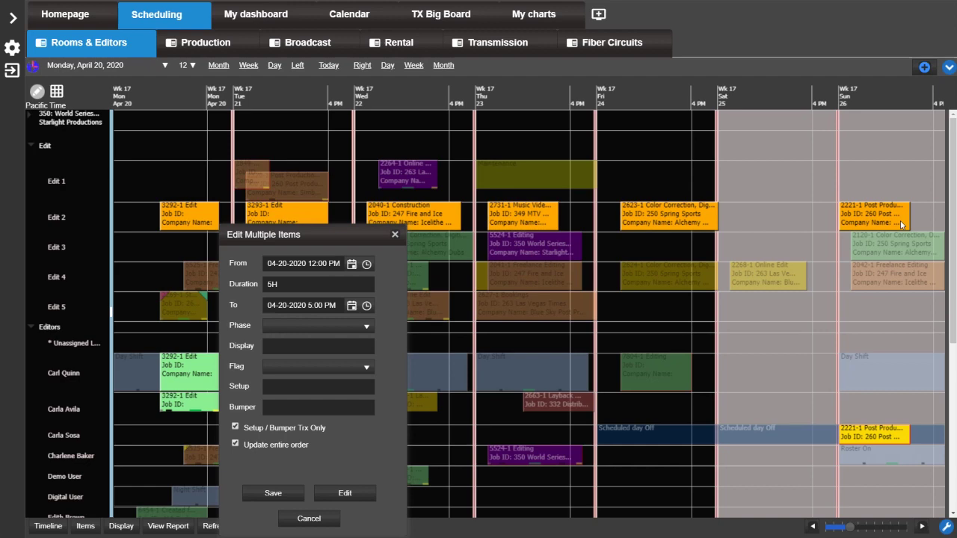
pyautogui.click(310, 517)
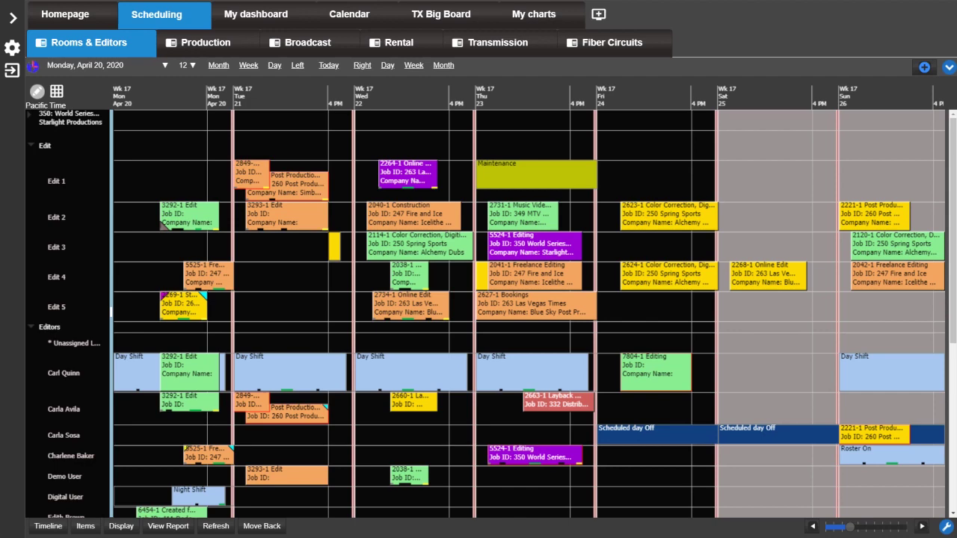
# Read through the Mouse/Keyboard Help and close it, leaving the timeline at Thursday, March 19, 2020.
pyautogui.click(948, 68)
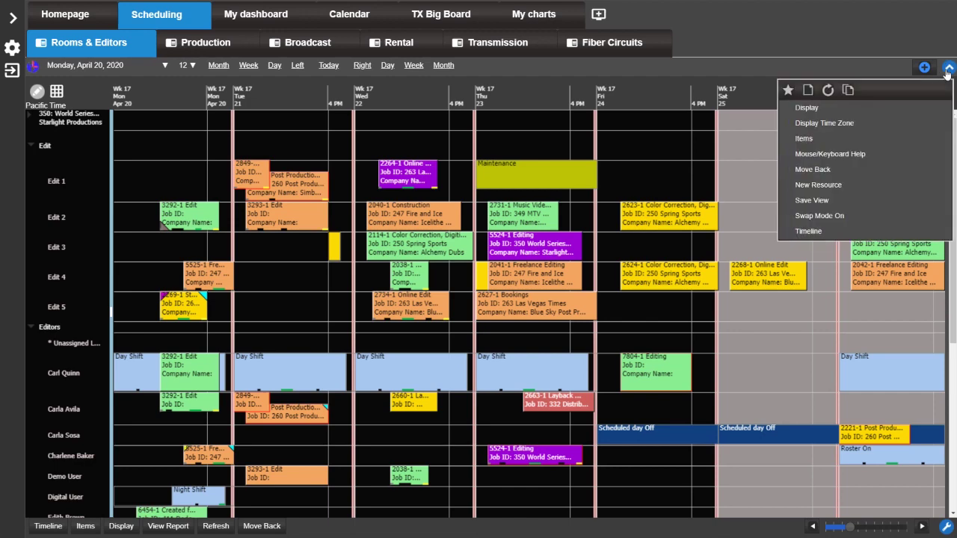
pyautogui.click(872, 155)
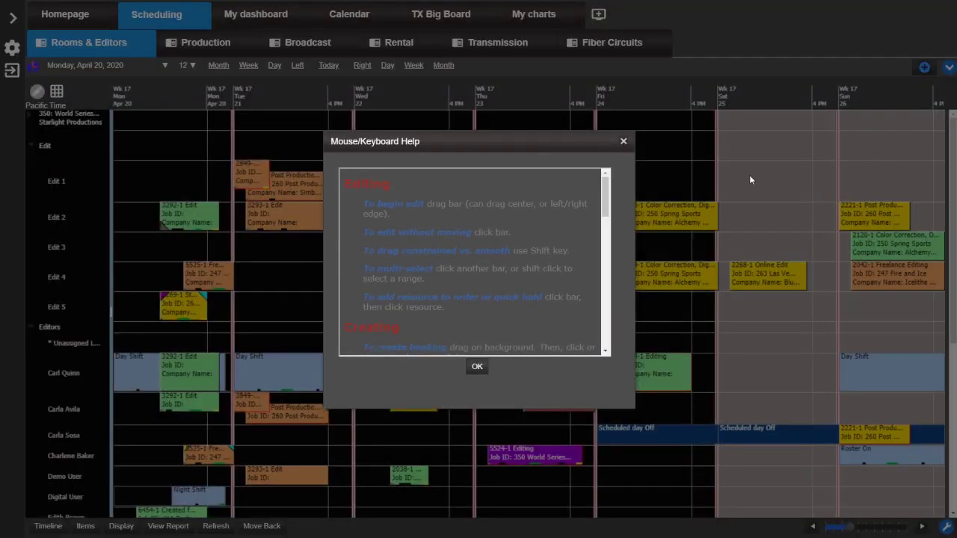
pyautogui.moveTo(604, 192); pyautogui.dragTo(588, 270)
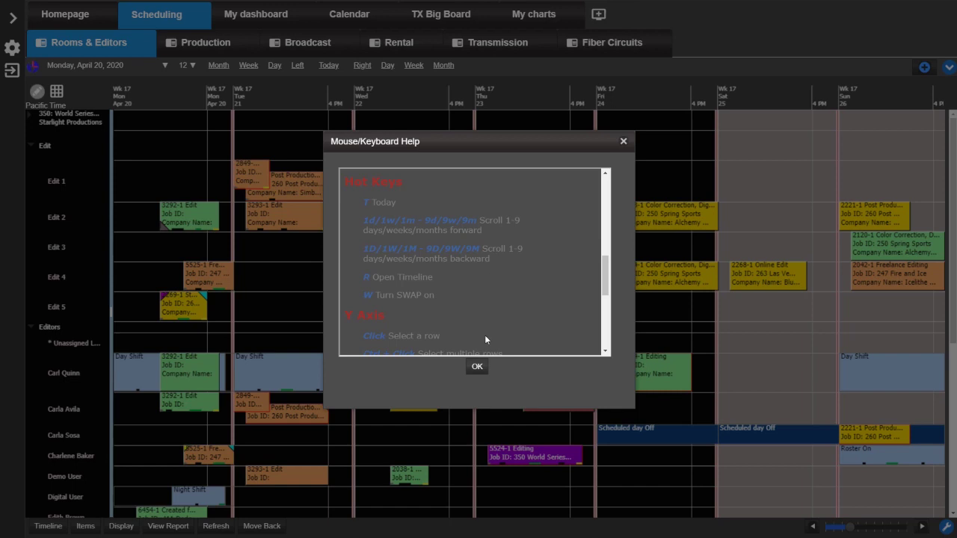
pyautogui.click(477, 367)
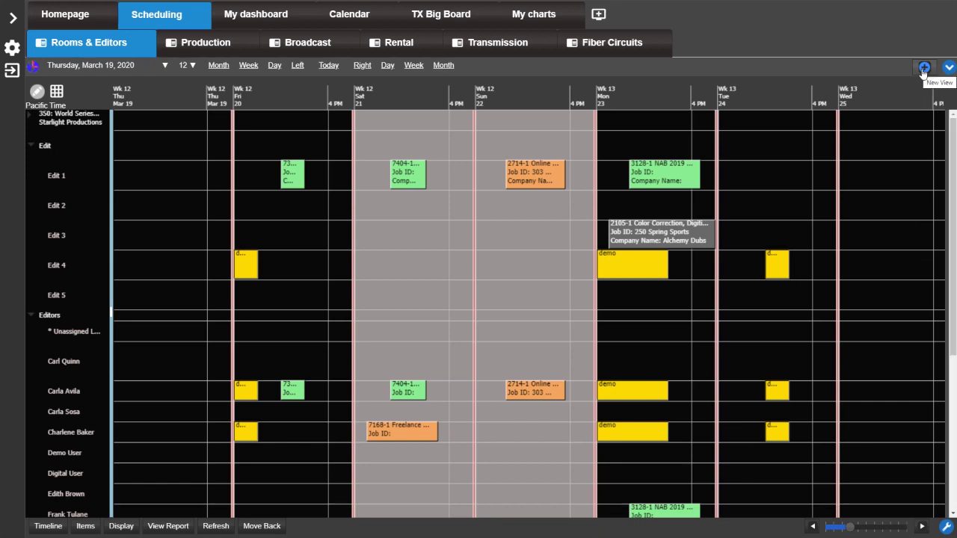
# Create a new view listing the Cameras, Channels and Control Rooms resource groups.
pyautogui.click(924, 68)
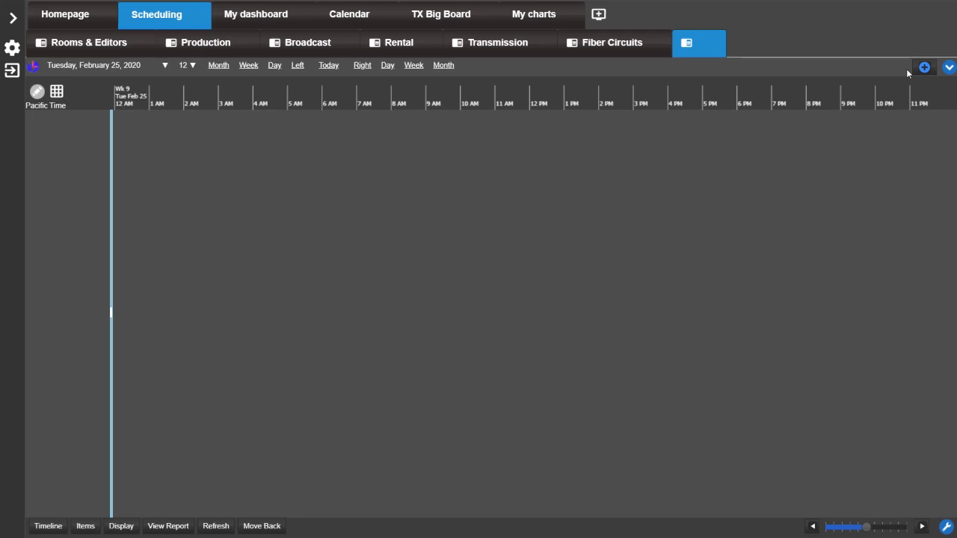
pyautogui.click(948, 68)
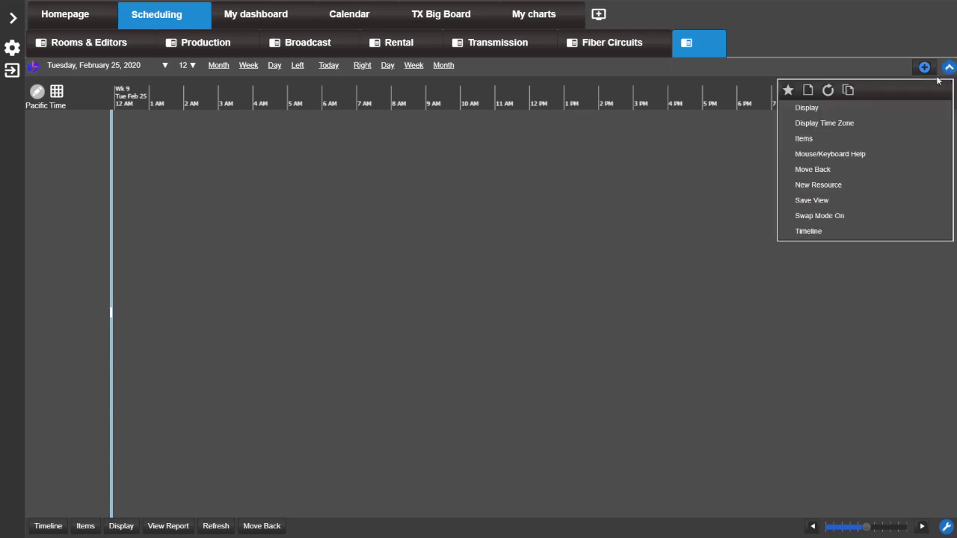
pyautogui.click(811, 138)
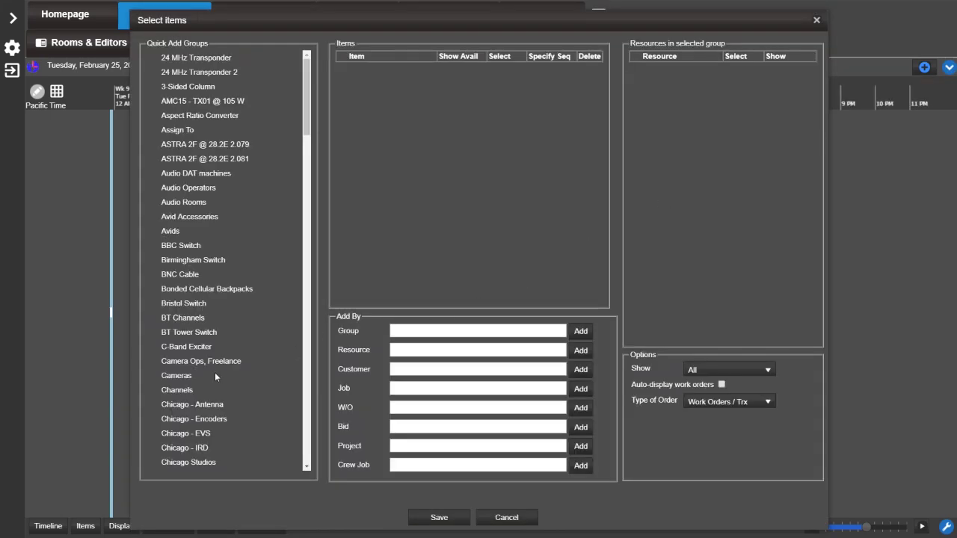
pyautogui.doubleClick(180, 376)
pyautogui.doubleClick(180, 376)
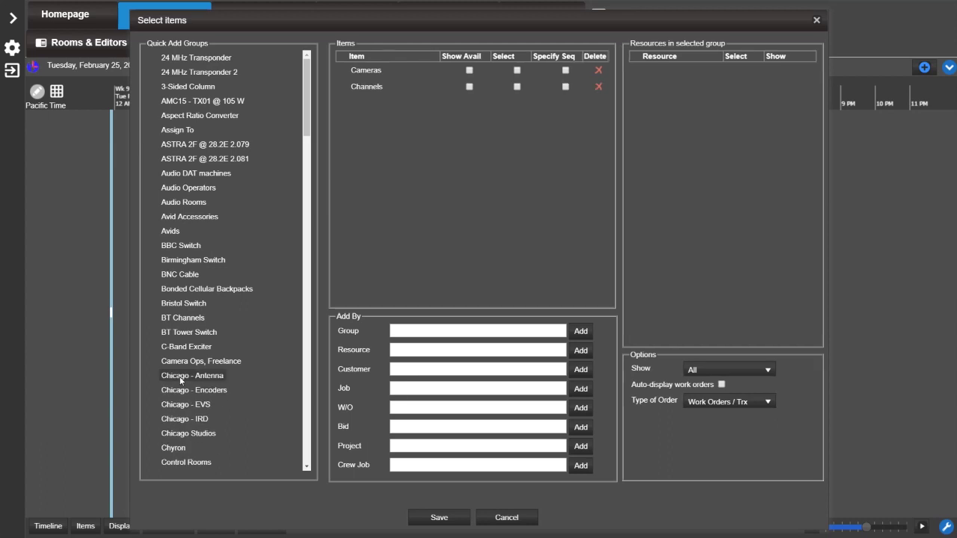
pyautogui.doubleClick(192, 463)
pyautogui.click(434, 520)
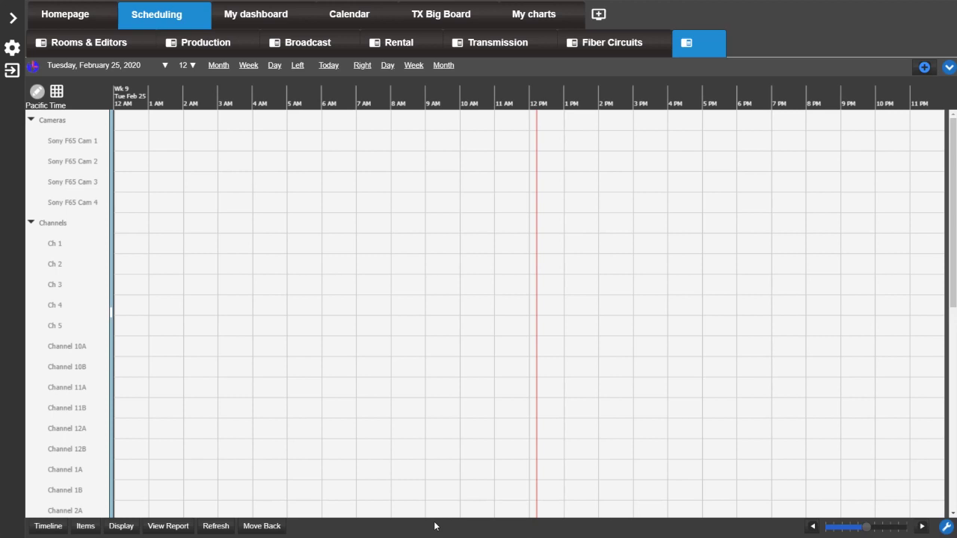
# Duplicate the current view and dock the Production schedule's Stages and Parking Lots in a lower panel.
pyautogui.click(947, 68)
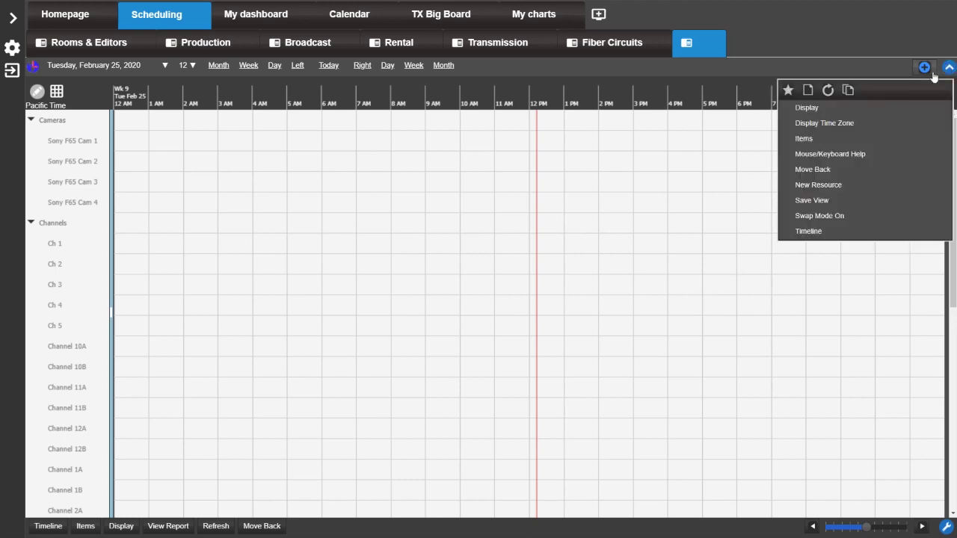
pyautogui.click(848, 89)
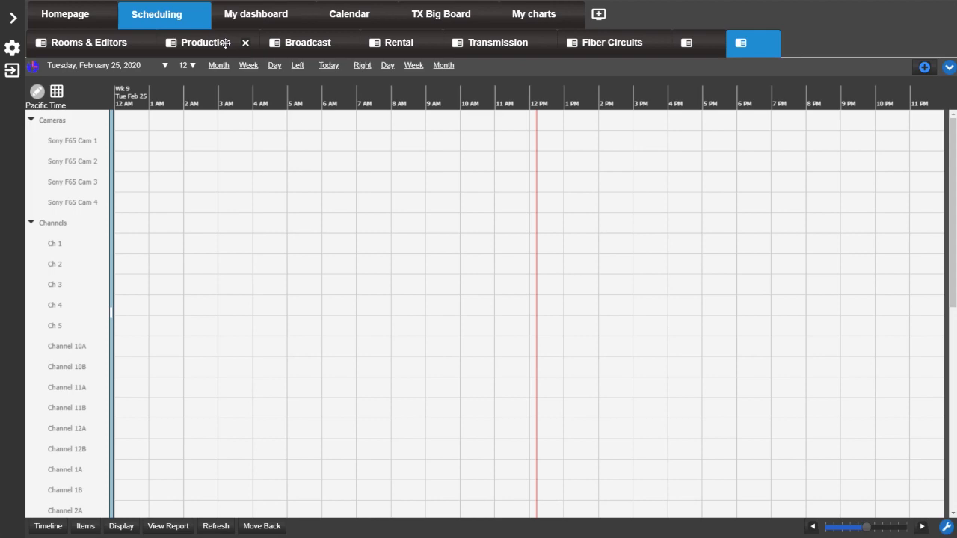
pyautogui.moveTo(224, 42); pyautogui.dragTo(629, 424)
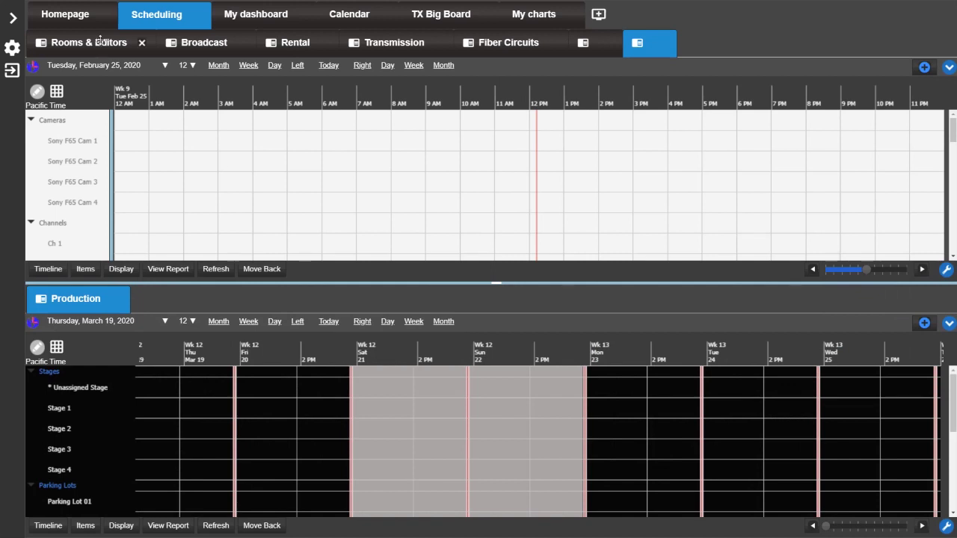
# Show Rooms & Editors on top, sync both panels' tab dates, and advance them to April 24, 2020.
pyautogui.click(101, 42)
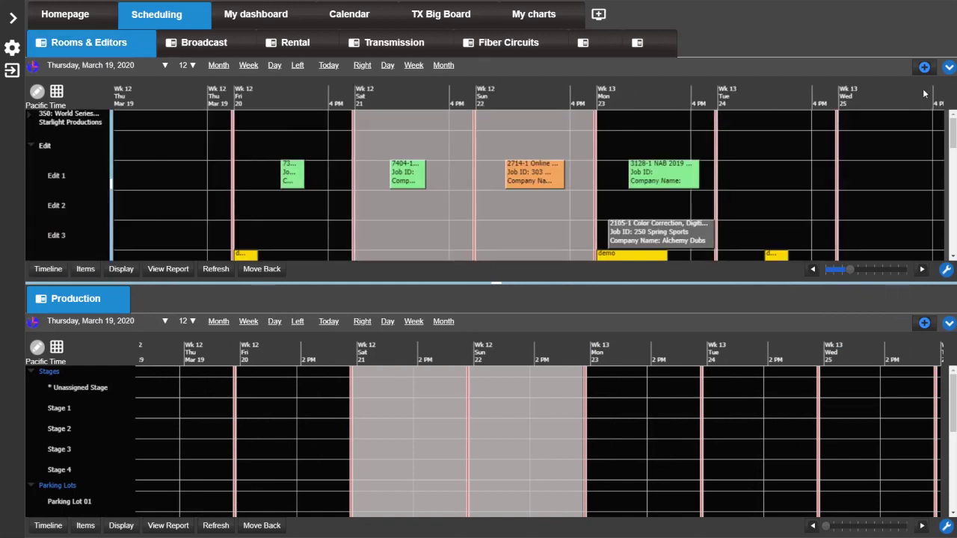
pyautogui.click(949, 67)
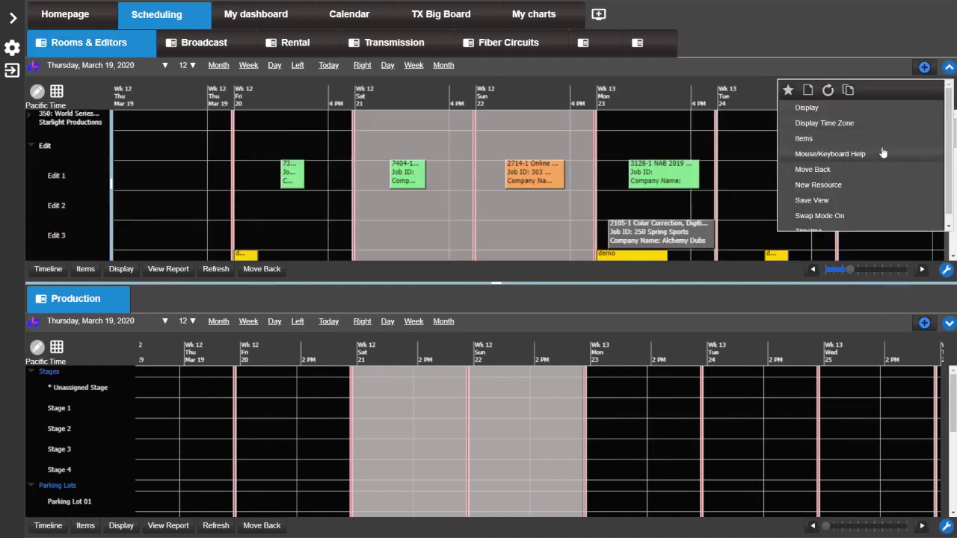
pyautogui.scroll(-1, 887, 213)
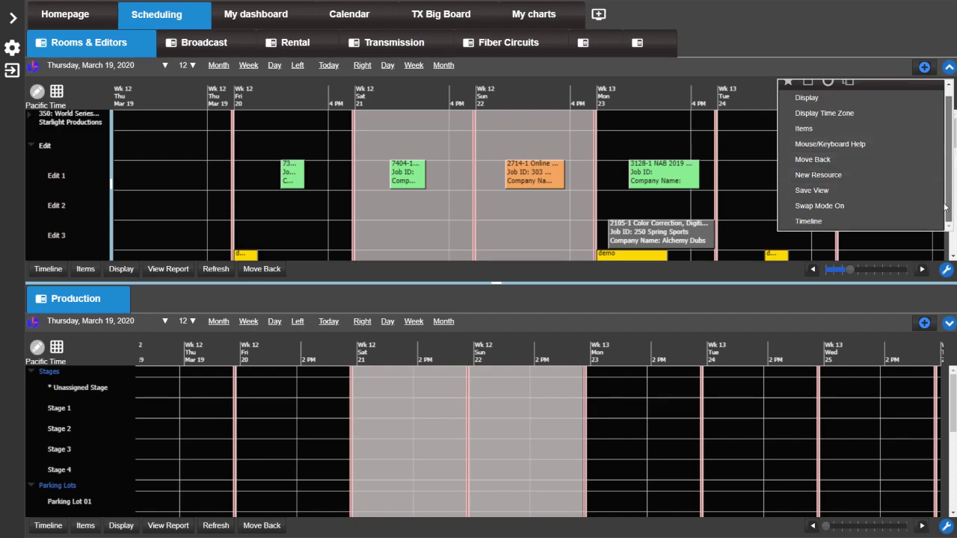
pyautogui.click(888, 222)
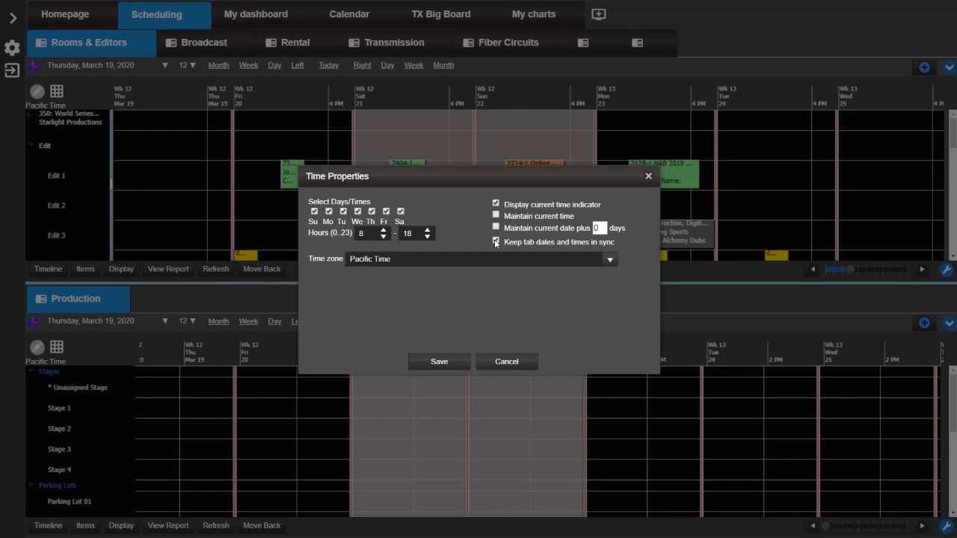
pyautogui.click(456, 361)
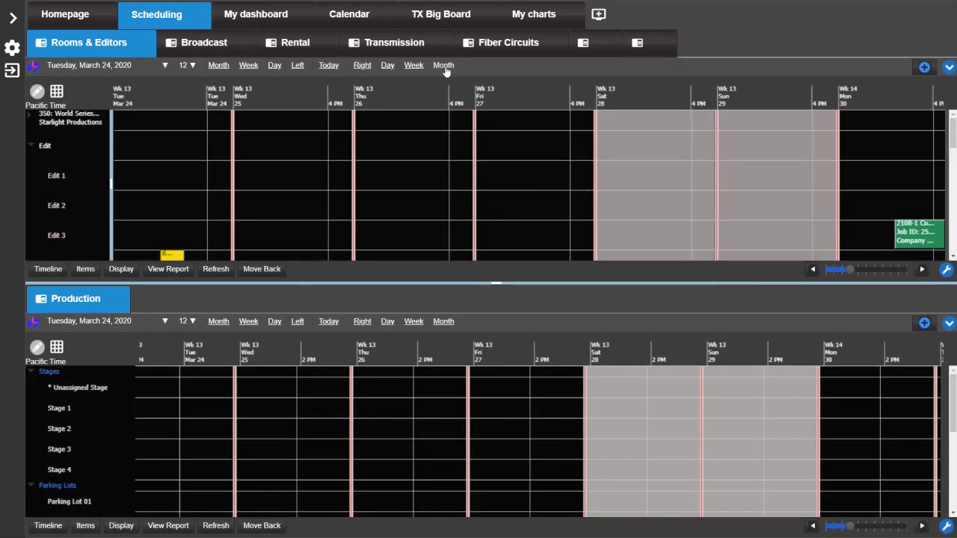
pyautogui.click(444, 66)
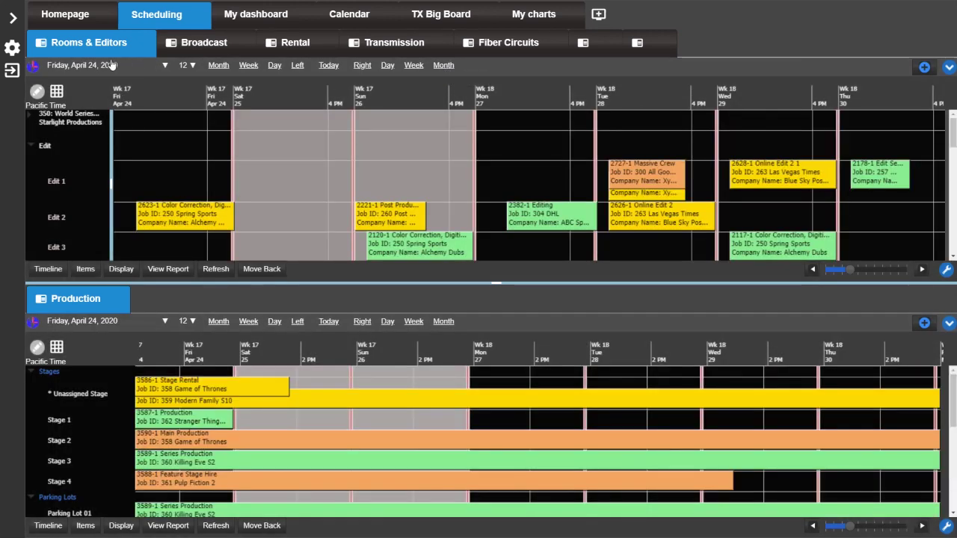
# Save the two-panel layout as the 'Scheduling' dashboard.
pyautogui.click(14, 48)
pyautogui.moveTo(75, 84)
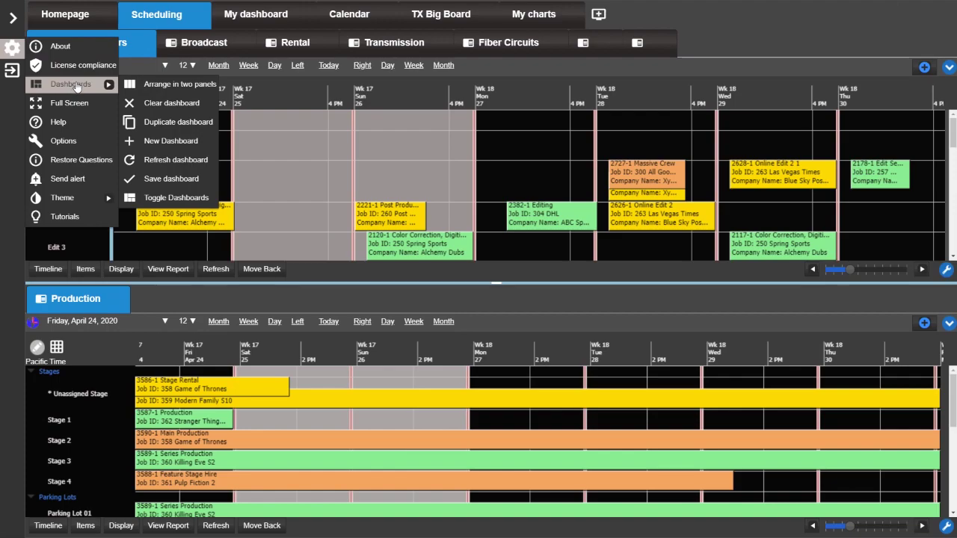
pyautogui.click(171, 179)
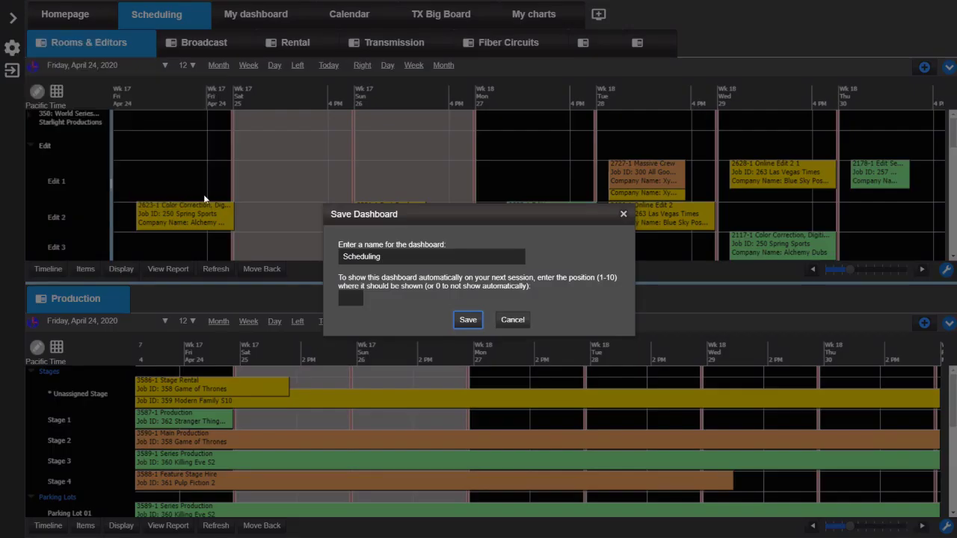
pyautogui.click(517, 321)
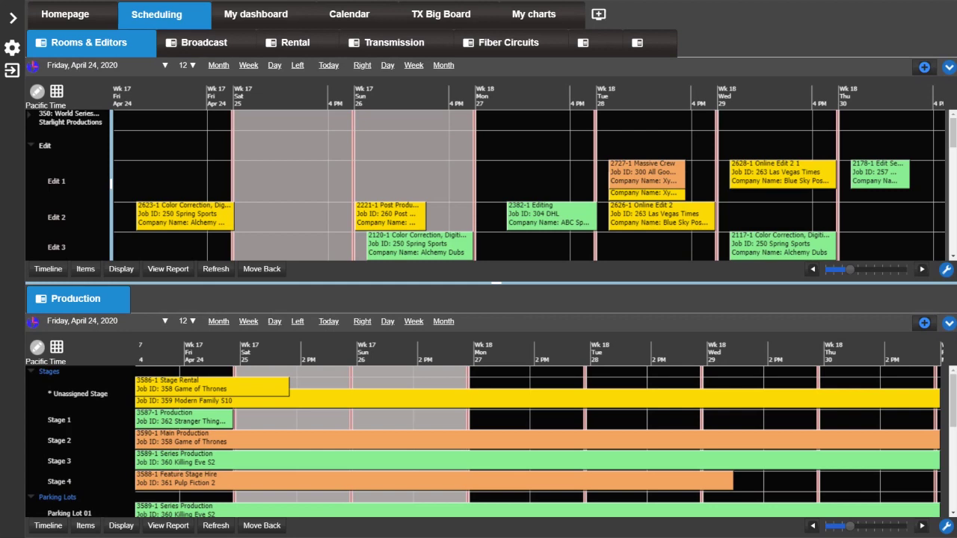